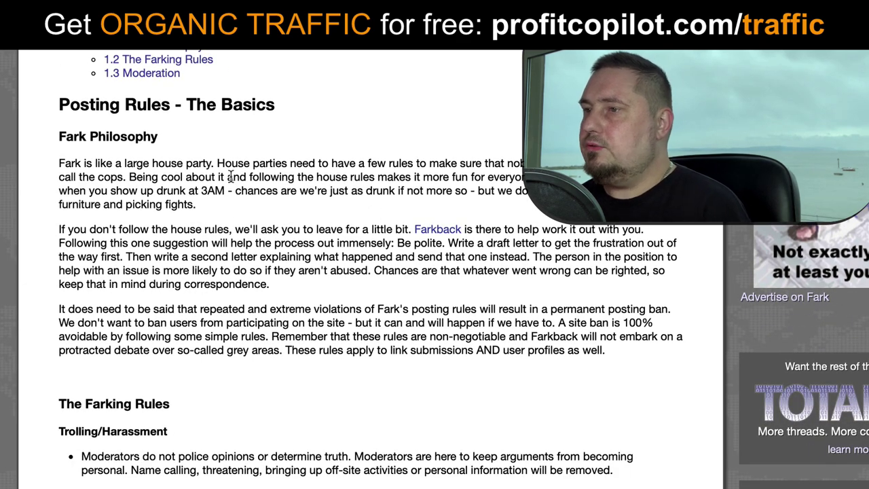
- Review the Farking Rules section of the posting rules, including trolling, hate speech, threadjacking, NSFW content and illegal acts
{"action": "scroll", "coordinate": [261, 347], "scroll_direction": "down", "scroll_amount": 8}
{"action": "scroll", "coordinate": [270, 207], "scroll_direction": "down", "scroll_amount": 13}
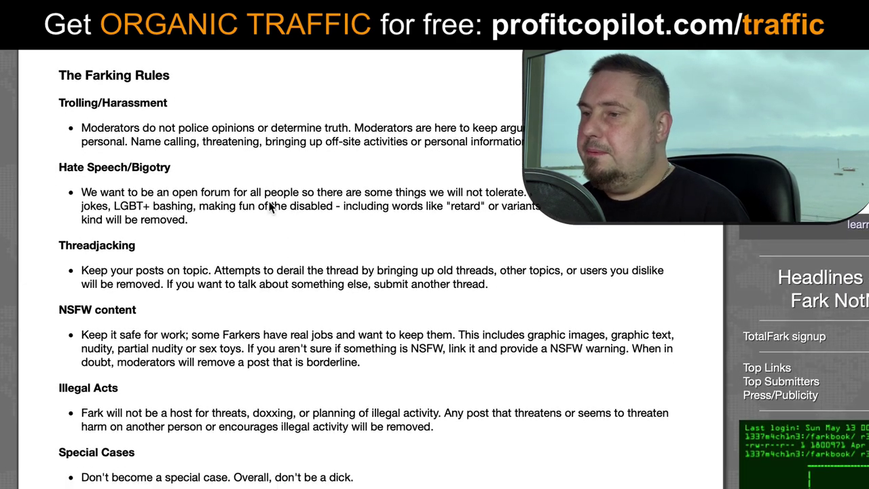
{"action": "scroll", "coordinate": [246, 281], "scroll_direction": "up", "scroll_amount": 12}
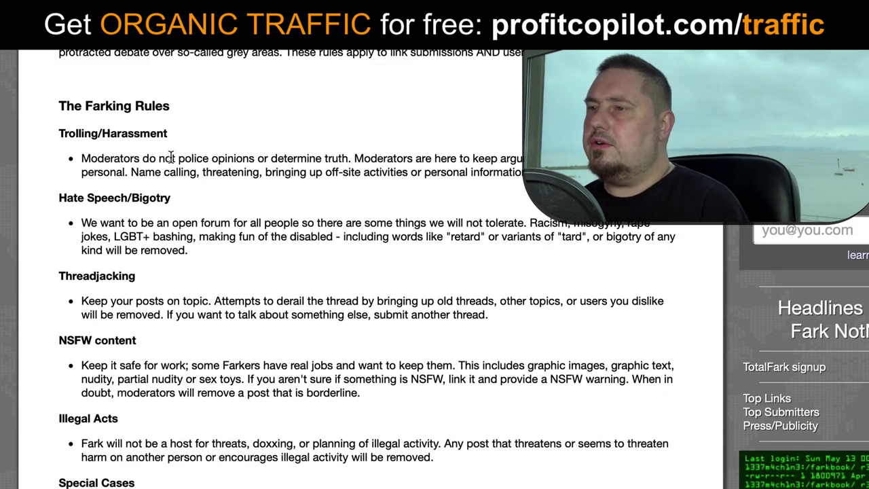
{"action": "scroll", "coordinate": [163, 309], "scroll_direction": "down", "scroll_amount": 3}
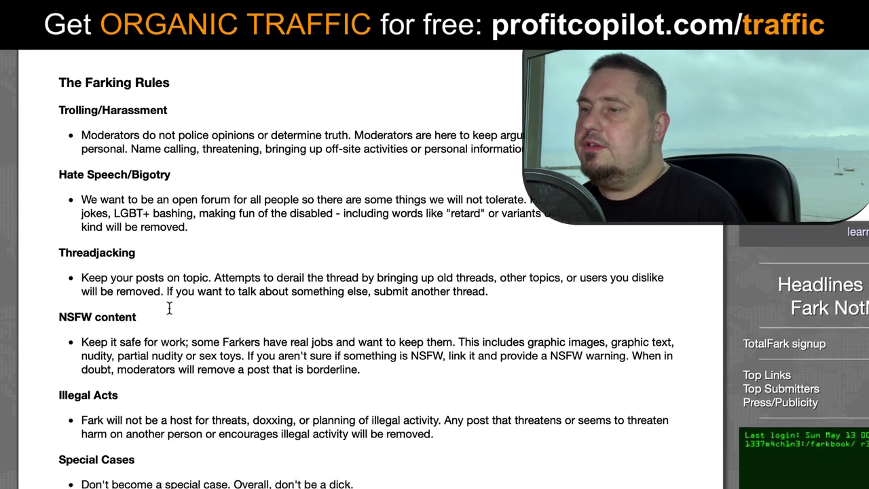
- Examine the tips for getting a submission posted on Fark, highlighting the one about crediting the link's source
{"action": "scroll", "coordinate": [148, 193], "scroll_direction": "down", "scroll_amount": 3}
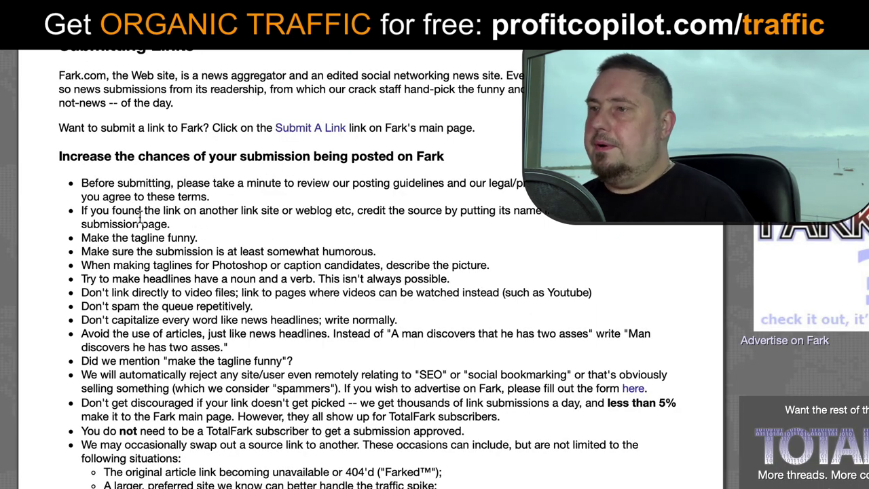
{"action": "left_click_drag", "start_coordinate": [82, 211], "coordinate": [579, 212]}
{"action": "left_click", "coordinate": [253, 211]}
{"action": "left_click", "coordinate": [559, 207]}
{"action": "left_click", "coordinate": [569, 211]}
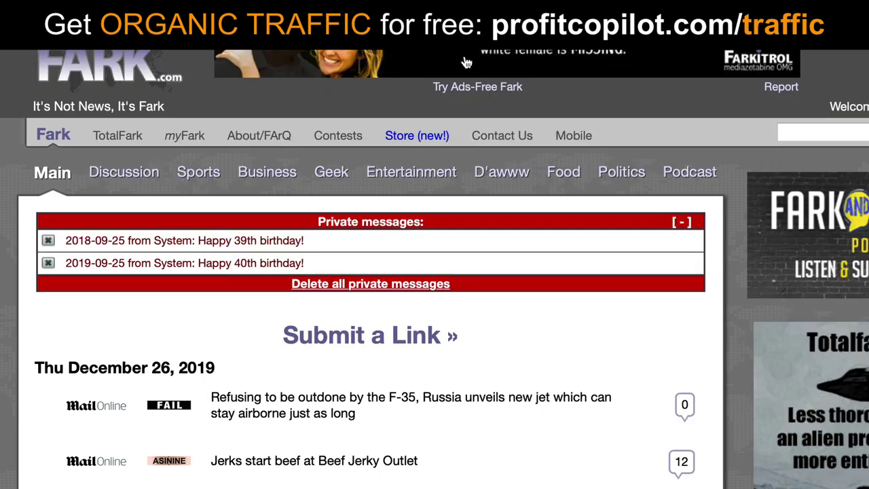
- Open Fark's Submit a Link form and look over its fields
{"action": "left_click", "coordinate": [355, 337]}
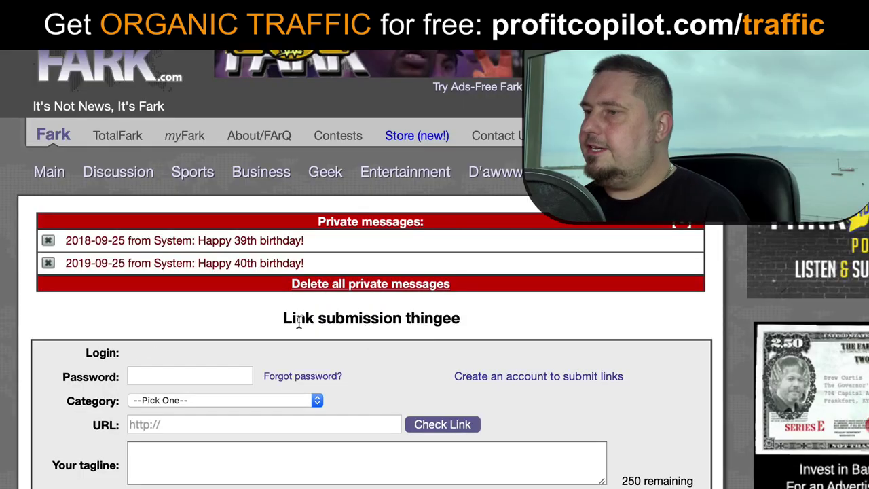
{"action": "left_click_drag", "start_coordinate": [283, 316], "coordinate": [468, 319]}
{"action": "left_click", "coordinate": [408, 378]}
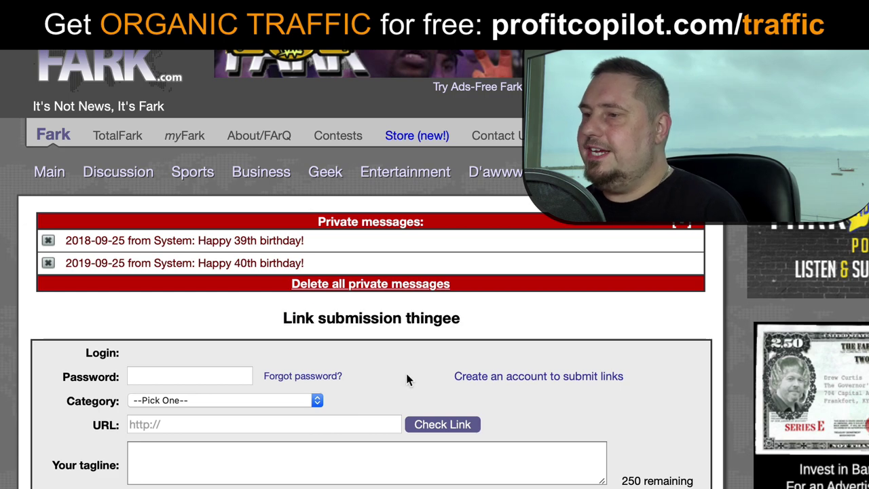
{"action": "scroll", "coordinate": [408, 378], "scroll_direction": "down", "scroll_amount": 5}
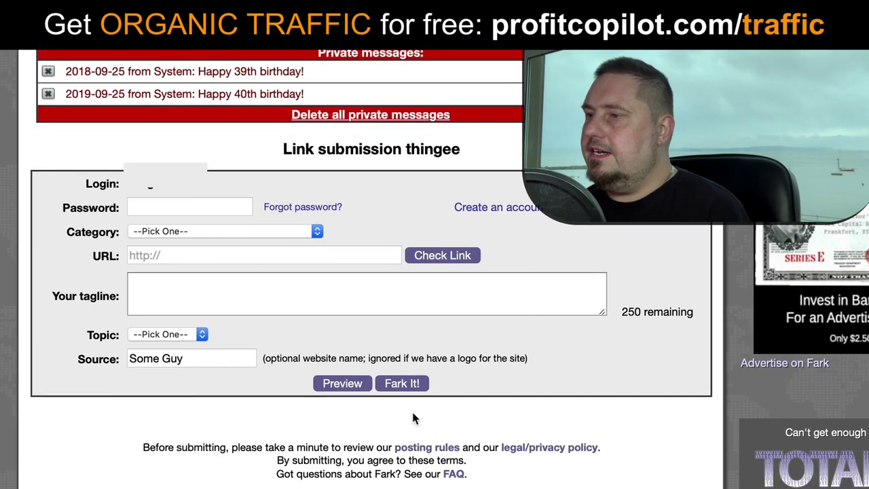
{"action": "scroll", "coordinate": [456, 409], "scroll_direction": "down", "scroll_amount": 1}
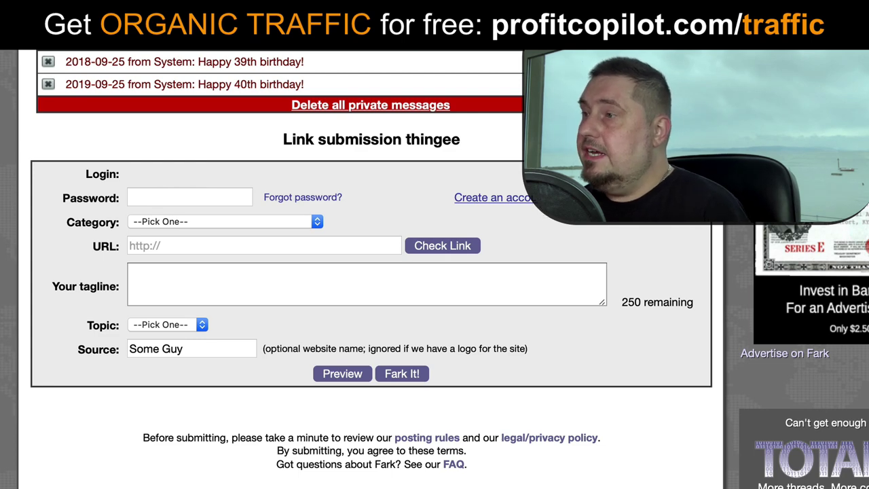
{"action": "scroll", "coordinate": [531, 224], "scroll_direction": "up", "scroll_amount": 3}
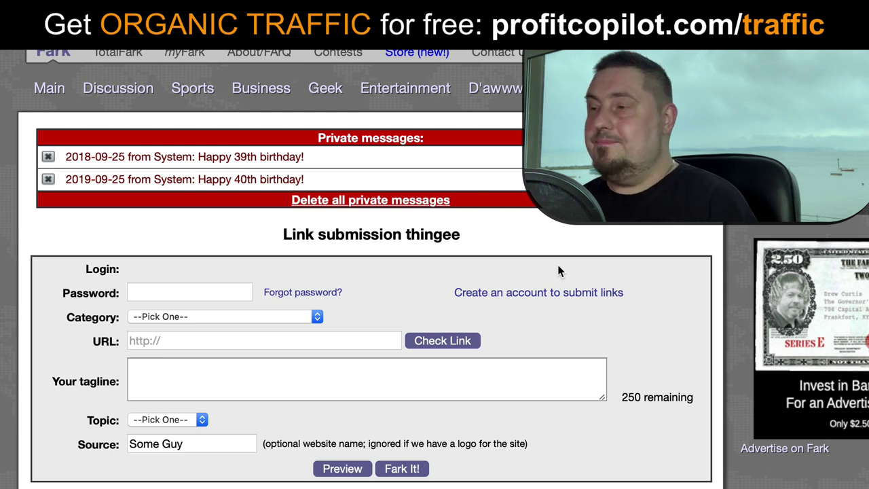
- Open the account creation page for submitting links and review its sign-up fields from e-mail address to picture and newsletter
{"action": "right_click", "coordinate": [527, 296]}
{"action": "left_click", "coordinate": [555, 299]}
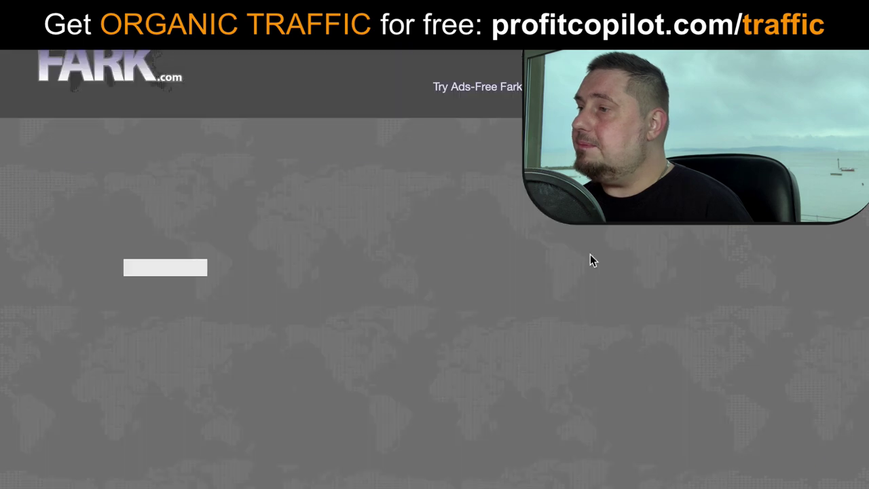
{"action": "scroll", "coordinate": [401, 330], "scroll_direction": "down", "scroll_amount": 3}
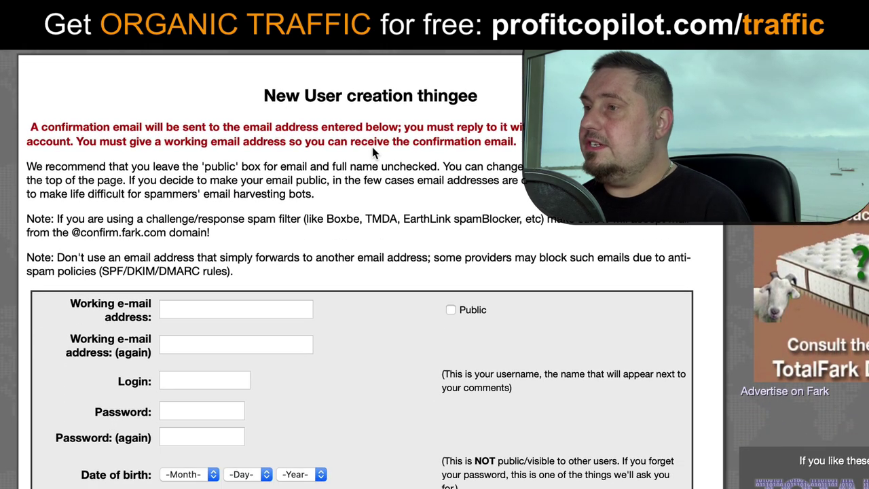
{"action": "scroll", "coordinate": [204, 136], "scroll_direction": "down", "scroll_amount": 3}
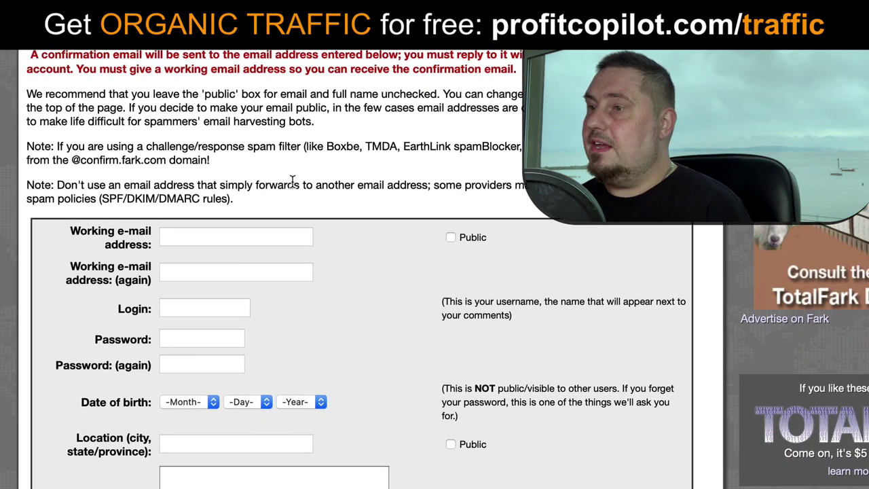
{"action": "scroll", "coordinate": [216, 154], "scroll_direction": "down", "scroll_amount": 2}
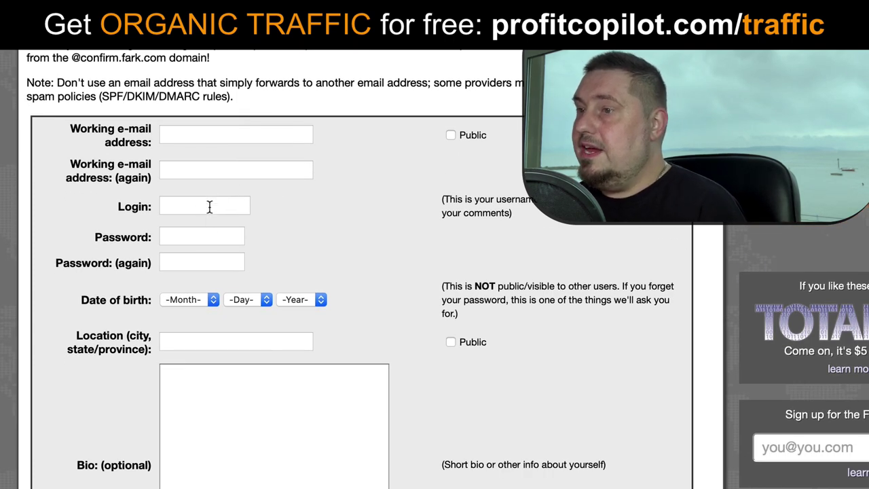
{"action": "scroll", "coordinate": [258, 217], "scroll_direction": "down", "scroll_amount": 1}
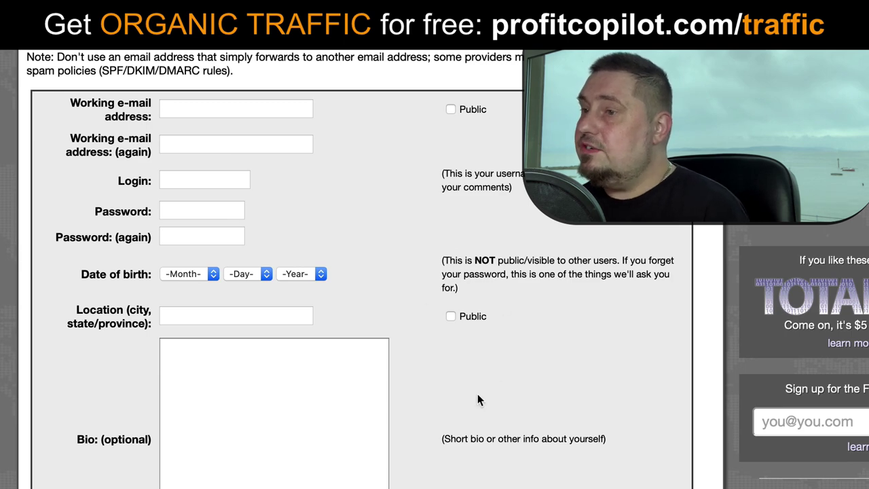
{"action": "scroll", "coordinate": [477, 395], "scroll_direction": "down", "scroll_amount": 2}
{"action": "scroll", "coordinate": [477, 395], "scroll_direction": "down", "scroll_amount": 1}
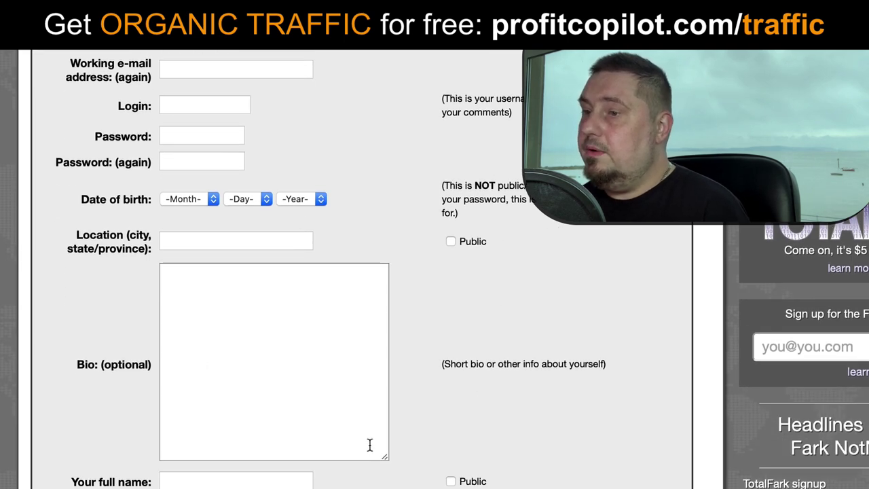
{"action": "scroll", "coordinate": [306, 407], "scroll_direction": "down", "scroll_amount": 3}
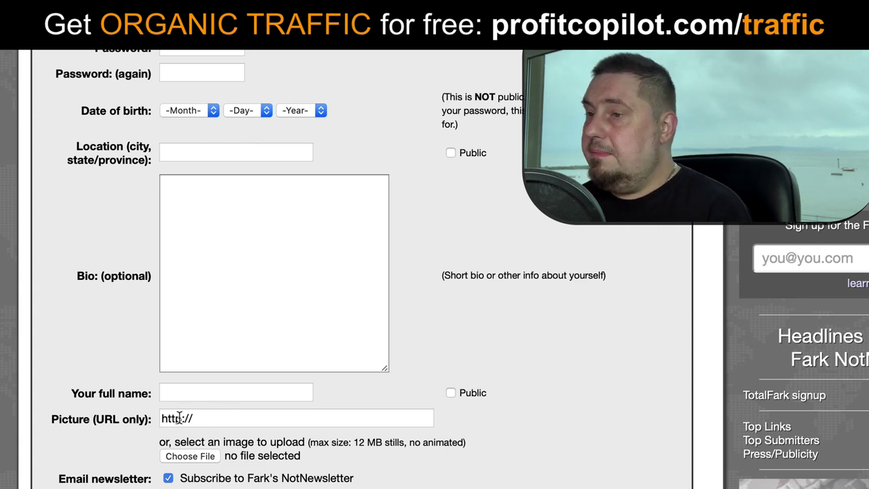
- Go back over the bio field and the e-mail address notes above the new user form
{"action": "scroll", "coordinate": [238, 329], "scroll_direction": "up", "scroll_amount": 5}
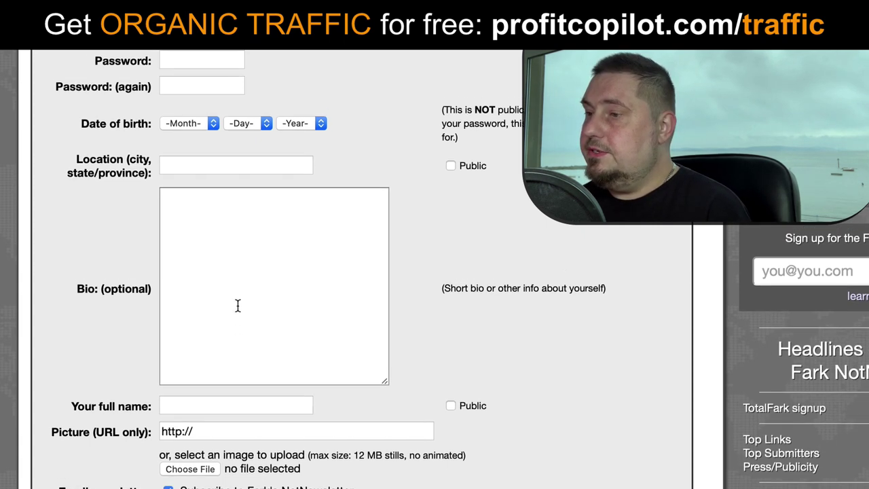
{"action": "scroll", "coordinate": [394, 183], "scroll_direction": "up", "scroll_amount": 8}
{"action": "scroll", "coordinate": [411, 228], "scroll_direction": "down", "scroll_amount": 1}
{"action": "scroll", "coordinate": [397, 326], "scroll_direction": "down", "scroll_amount": 1}
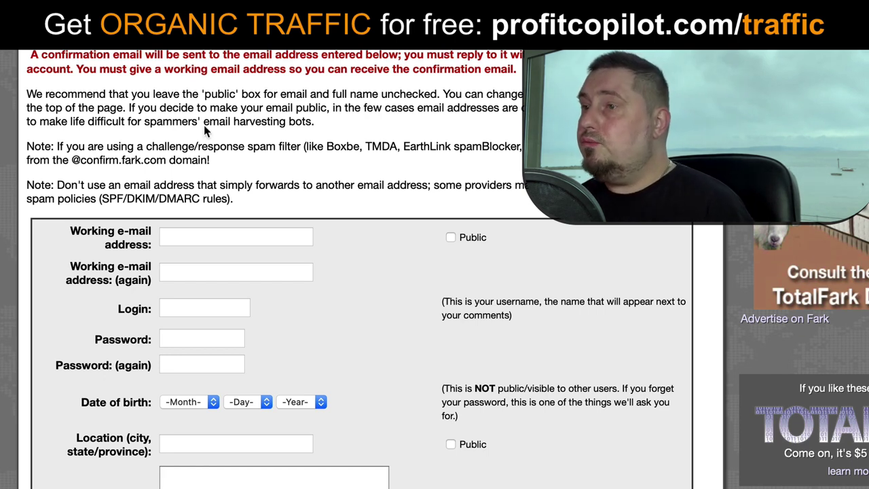
{"action": "scroll", "coordinate": [362, 354], "scroll_direction": "down", "scroll_amount": 1}
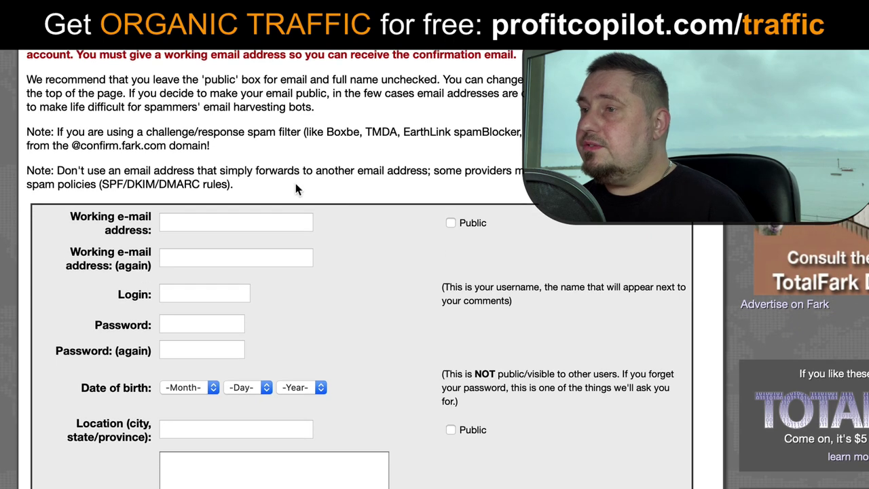
- Return to the link submission form and look through the available Category options without choosing one
{"action": "scroll", "coordinate": [353, 305], "scroll_direction": "up", "scroll_amount": 2}
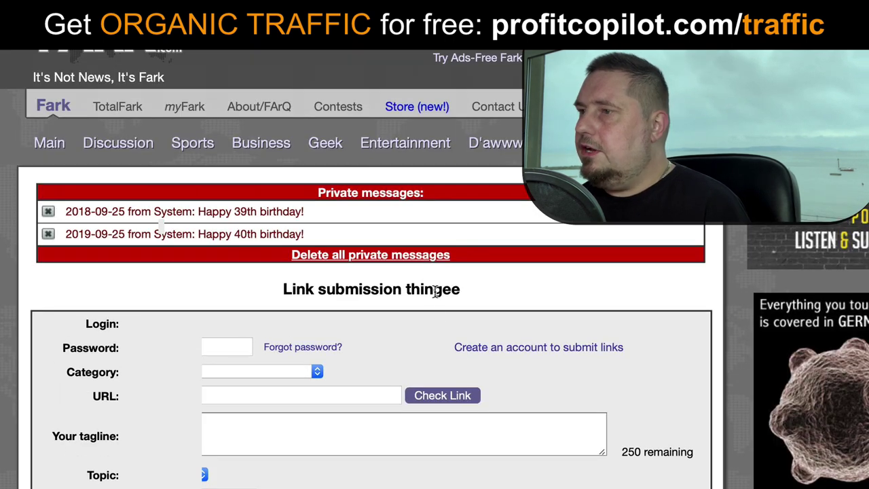
{"action": "scroll", "coordinate": [427, 330], "scroll_direction": "down", "scroll_amount": 2}
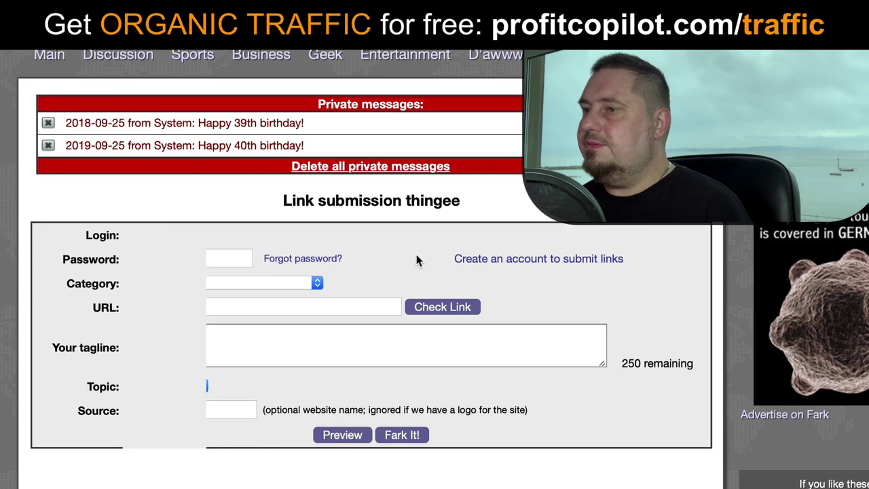
{"action": "scroll", "coordinate": [406, 253], "scroll_direction": "down", "scroll_amount": 1}
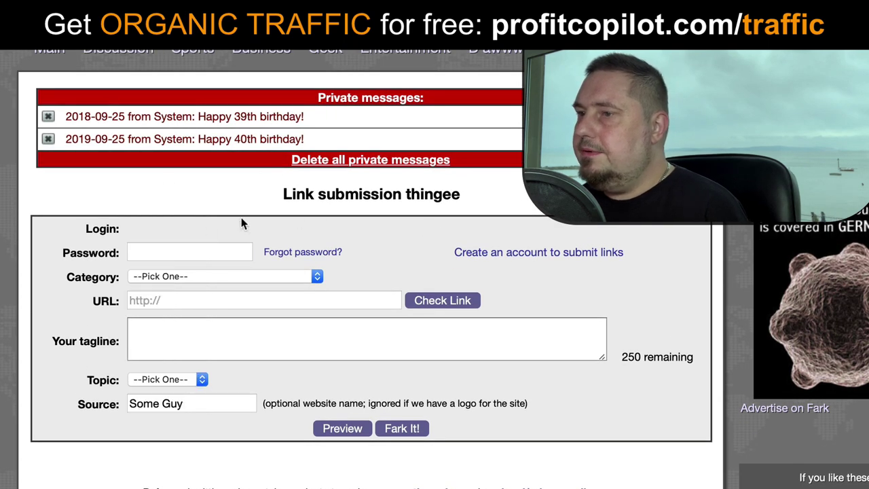
{"action": "left_click", "coordinate": [245, 276]}
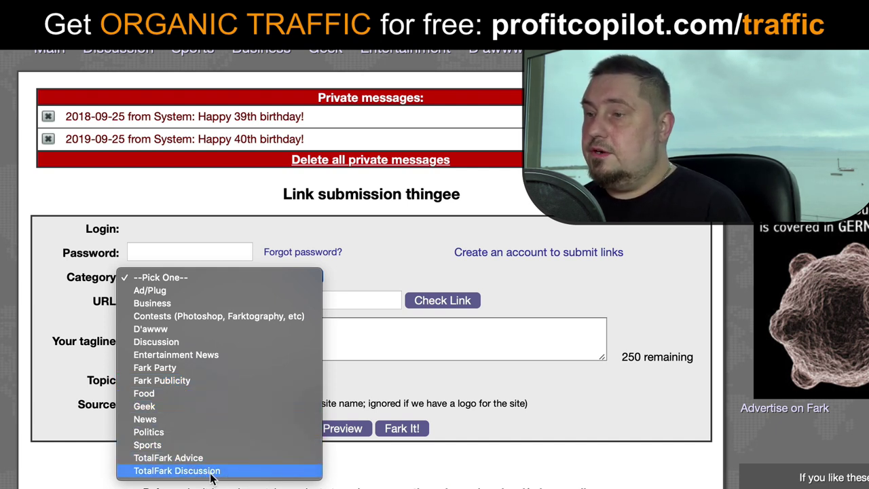
{"action": "left_click", "coordinate": [669, 262]}
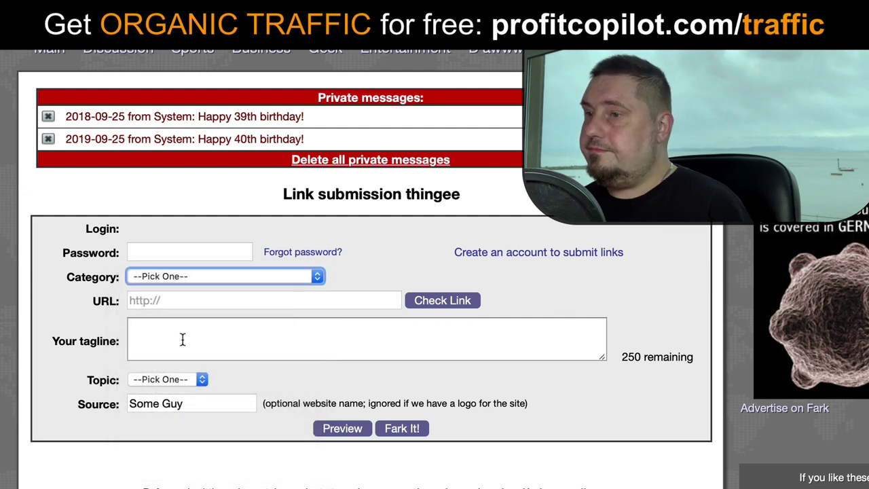
- Place the cursor in the form's URL field and then in the Your tagline box
{"action": "left_click", "coordinate": [218, 298]}
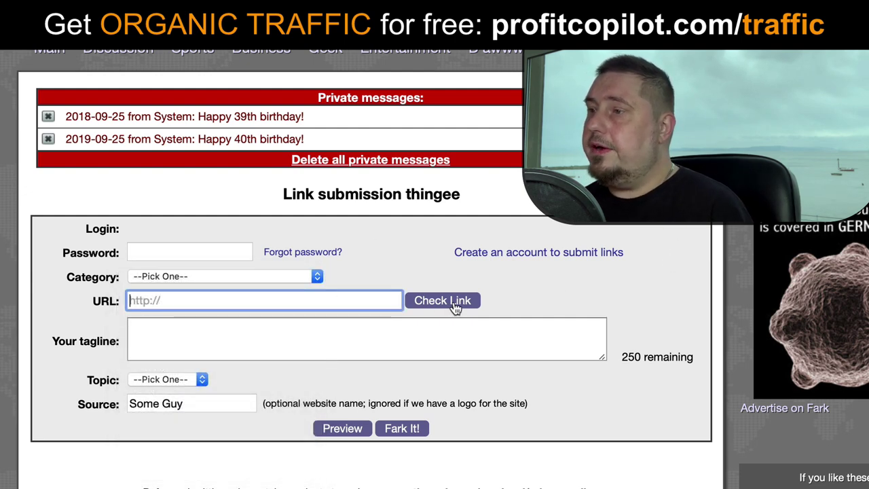
{"action": "left_click", "coordinate": [279, 348]}
{"action": "scroll", "coordinate": [279, 348], "scroll_direction": "down", "scroll_amount": 1}
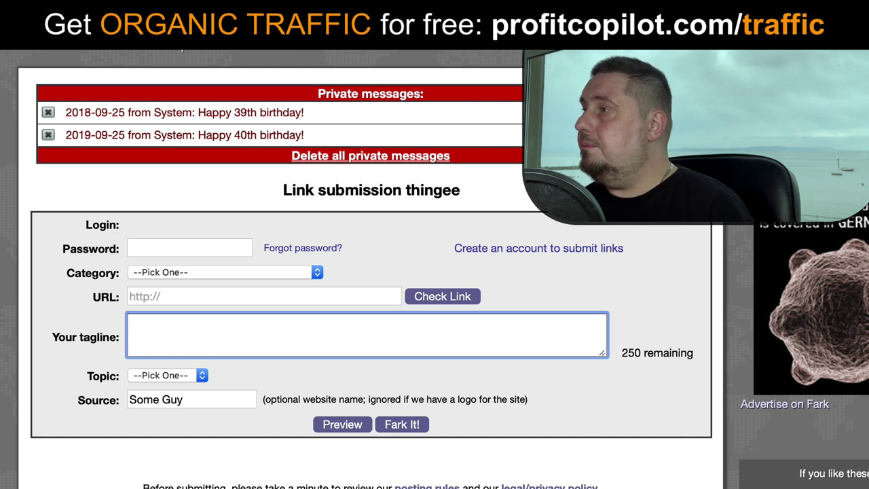
{"action": "key", "text": "super+Tab"}
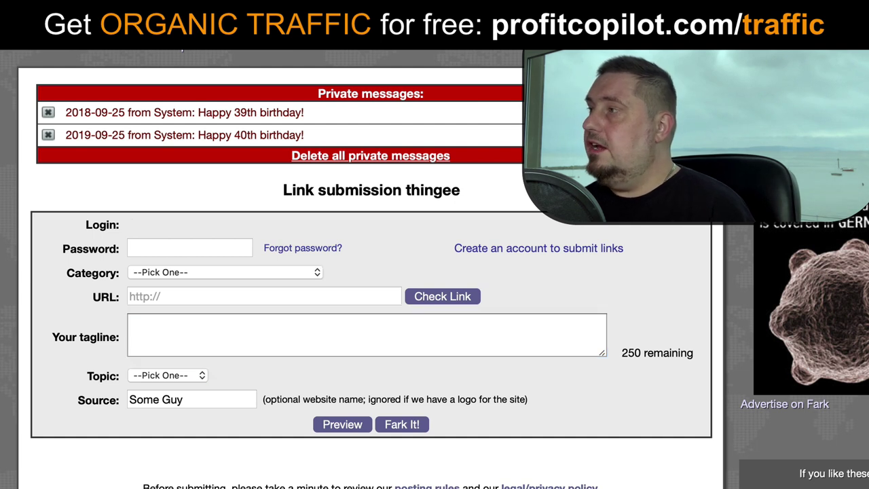
{"action": "left_click", "coordinate": [322, 349]}
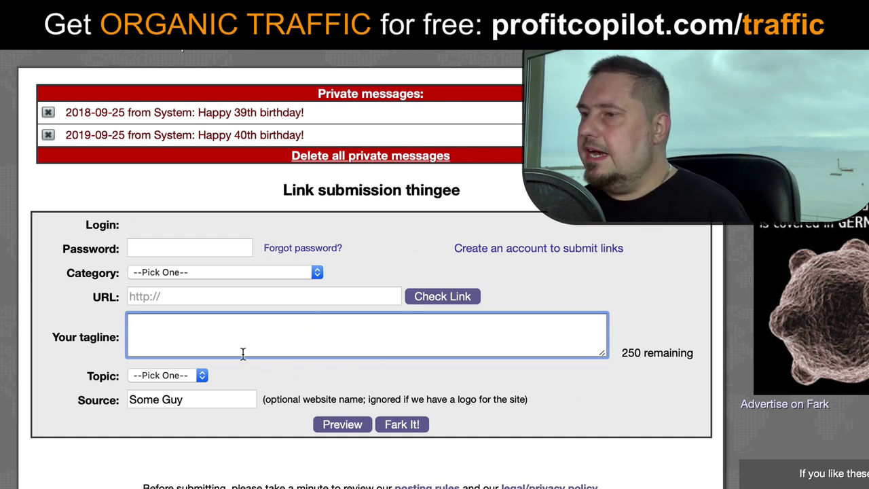
- Browse the Topic options and set the submission's topic to Cool
{"action": "left_click", "coordinate": [198, 375]}
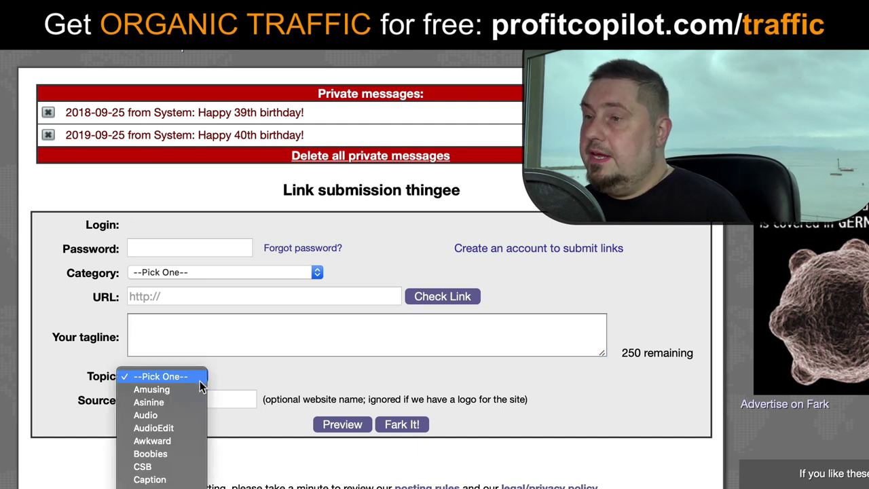
{"action": "scroll", "coordinate": [163, 434], "scroll_direction": "down", "scroll_amount": 8}
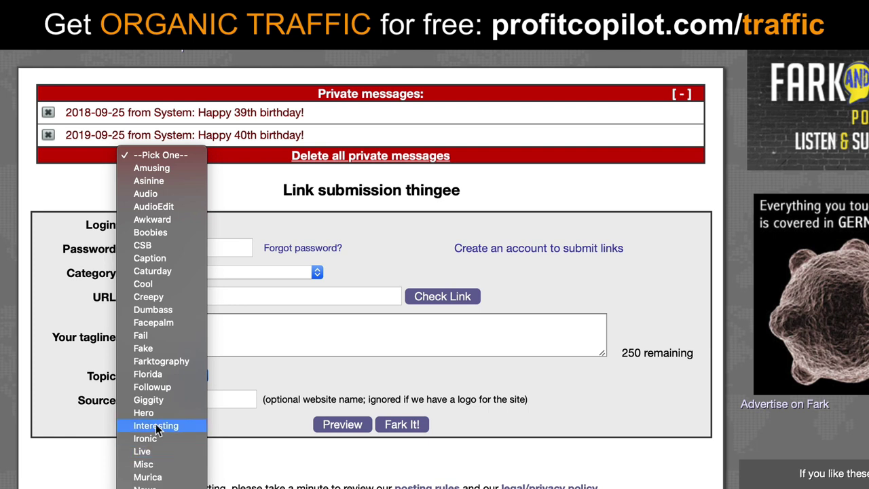
{"action": "left_click", "coordinate": [155, 289]}
- Set the submission's topic to Interesting and reopen the list of topics
{"action": "left_click", "coordinate": [170, 375]}
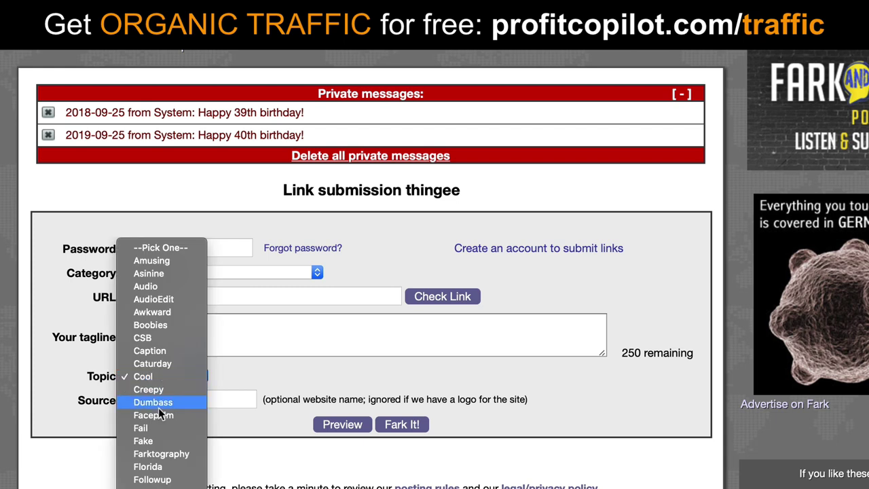
{"action": "key", "text": "Escape"}
{"action": "left_click", "coordinate": [189, 349]}
{"action": "left_click", "coordinate": [170, 377]}
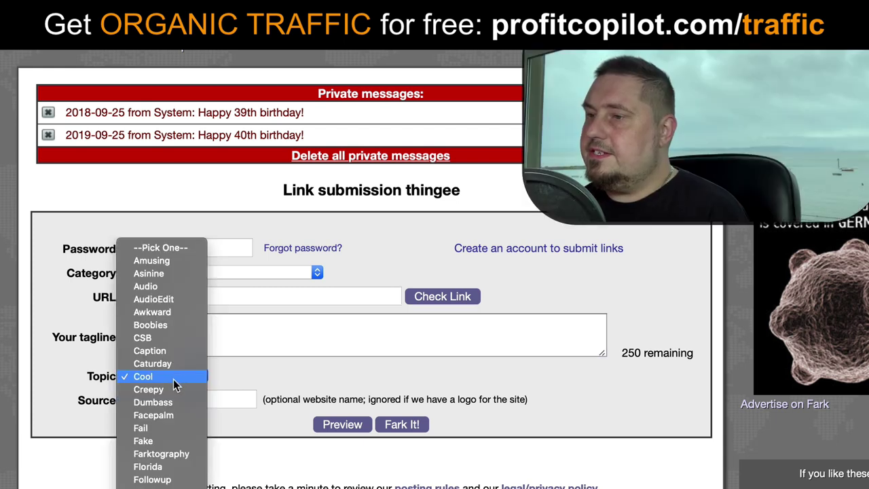
{"action": "key", "text": "Return"}
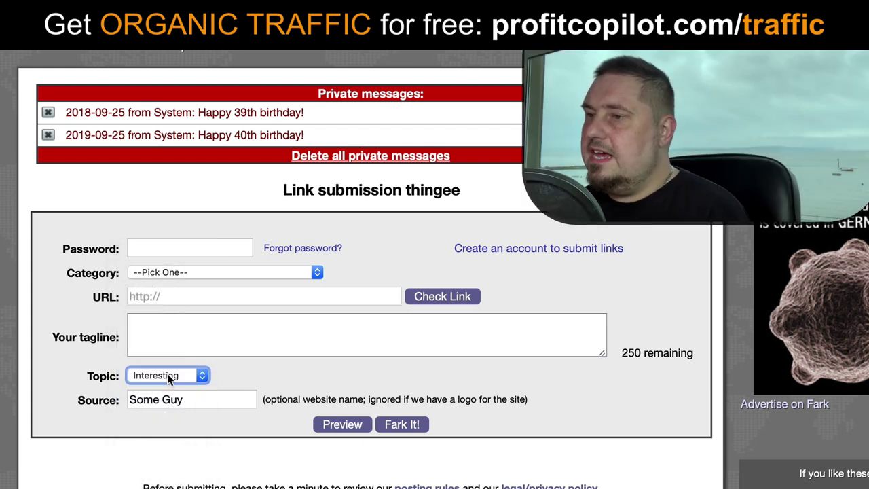
{"action": "left_click", "coordinate": [168, 372]}
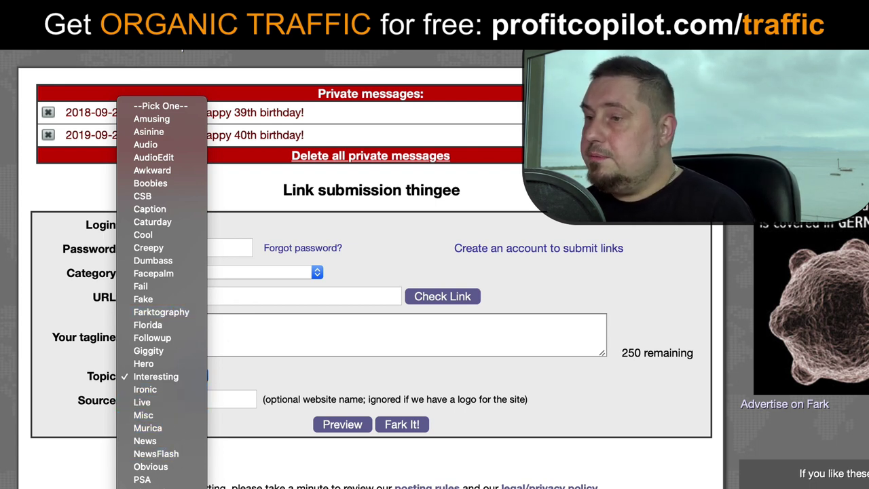
- Close the list of topics with Interesting kept and place the cursor at the end of the Source field's text
{"action": "left_click", "coordinate": [340, 364]}
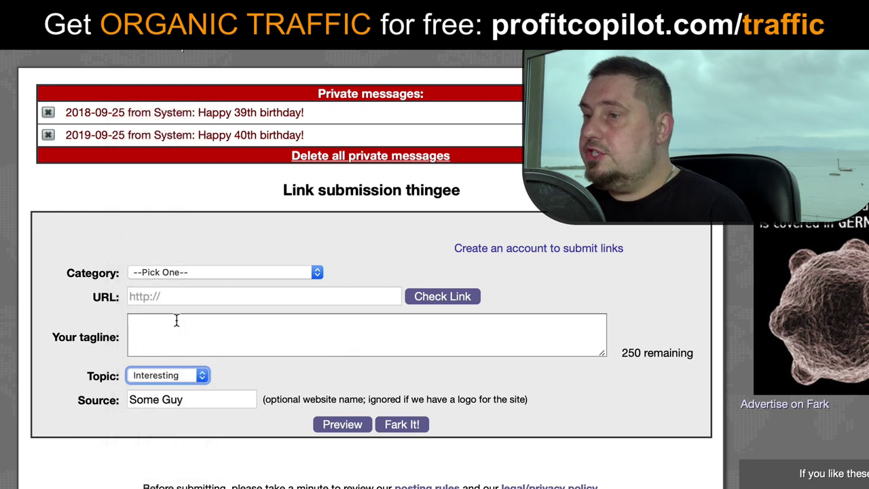
{"action": "left_click", "coordinate": [259, 382]}
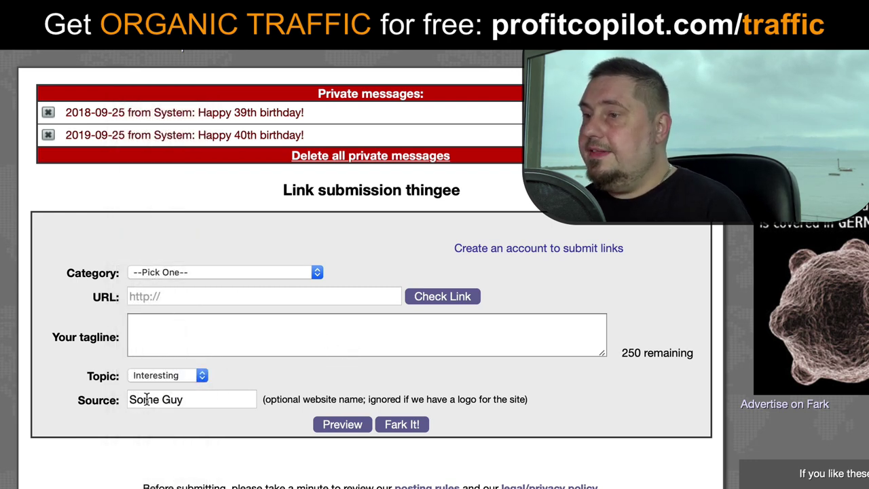
{"action": "mouse_move", "coordinate": [132, 399]}
{"action": "left_mouse_down"}
{"action": "mouse_move", "coordinate": [188, 400]}
{"action": "mouse_move", "coordinate": [140, 407]}
{"action": "left_mouse_up"}
{"action": "left_click", "coordinate": [208, 400]}
{"action": "left_click", "coordinate": [213, 399]}
{"action": "left_click", "coordinate": [222, 399]}
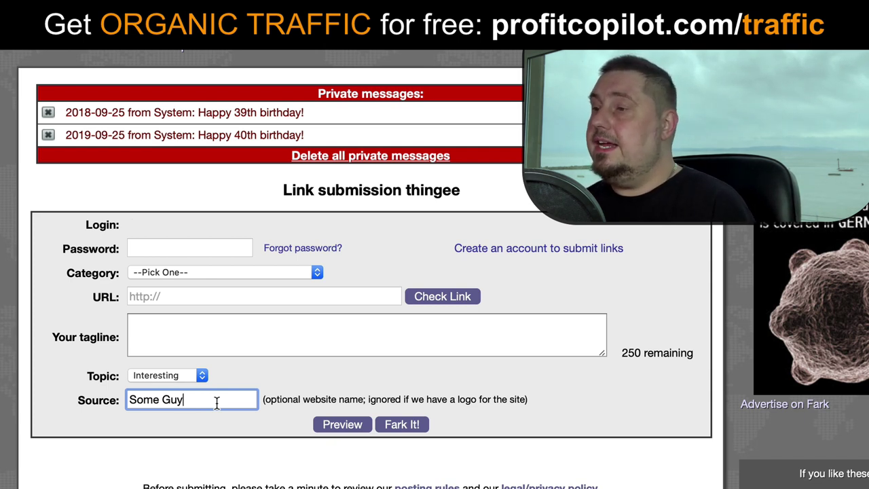
- Highlight the default text in the Source field, leave it unedited and move the focus out of the field
{"action": "left_click_drag", "start_coordinate": [217, 402], "coordinate": [136, 407]}
{"action": "left_click", "coordinate": [216, 403]}
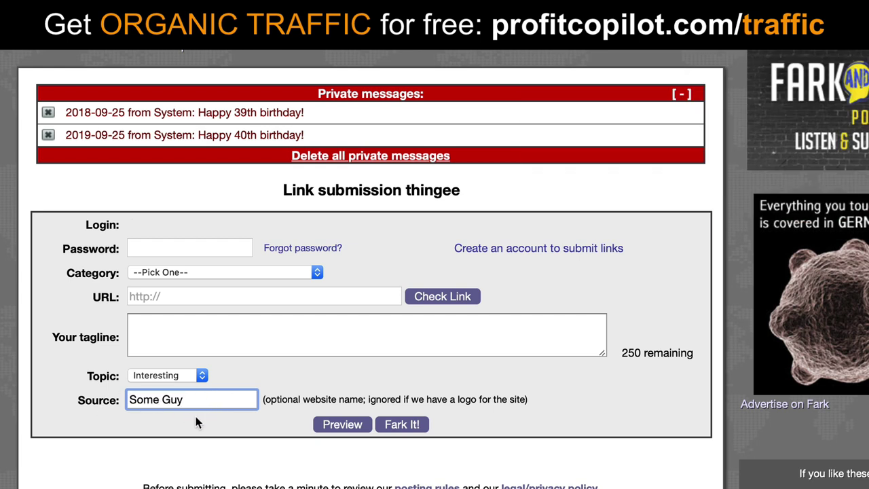
{"action": "left_click_drag", "start_coordinate": [203, 400], "coordinate": [124, 405]}
{"action": "left_click", "coordinate": [179, 463]}
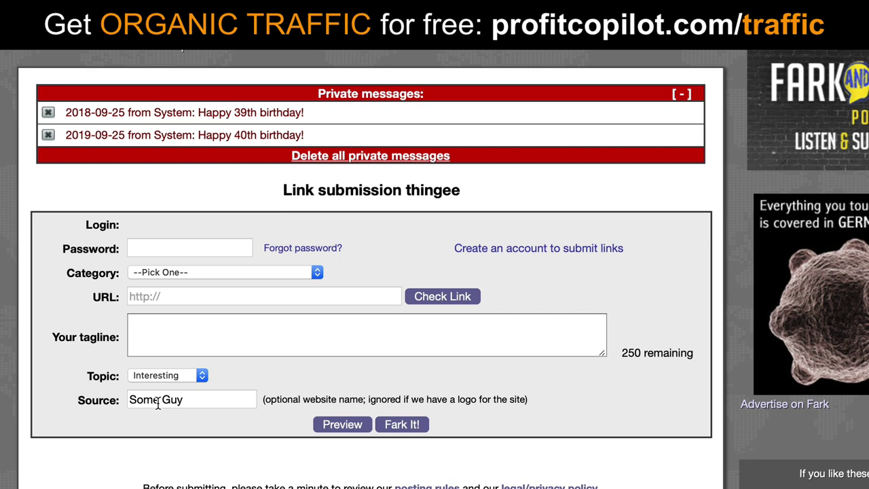
- Read the note beside the Source field about the optional website name, highlighting its text and clearing the selection
{"action": "left_click_drag", "start_coordinate": [527, 399], "coordinate": [291, 396]}
{"action": "left_click", "coordinate": [292, 398]}
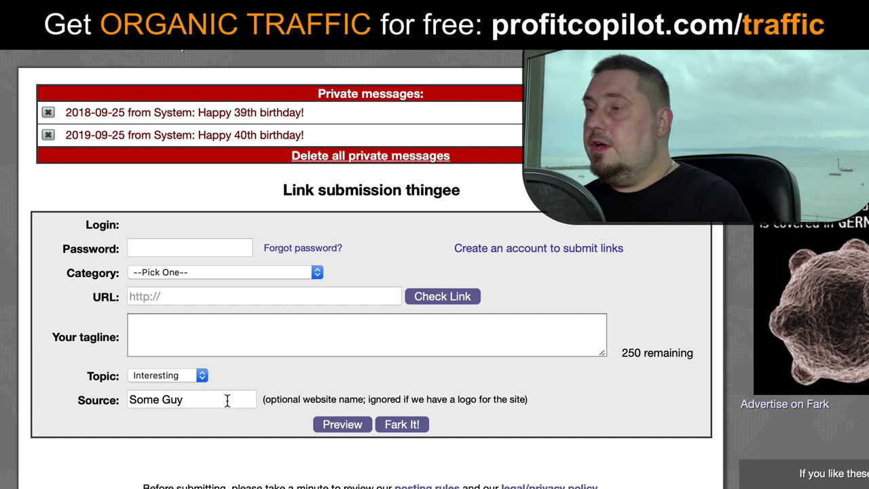
{"action": "left_click", "coordinate": [273, 343]}
{"action": "left_click", "coordinate": [241, 443]}
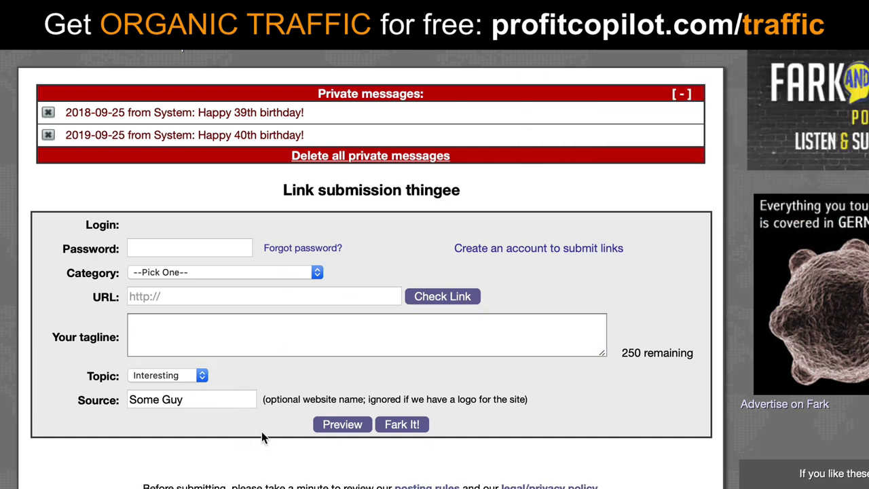